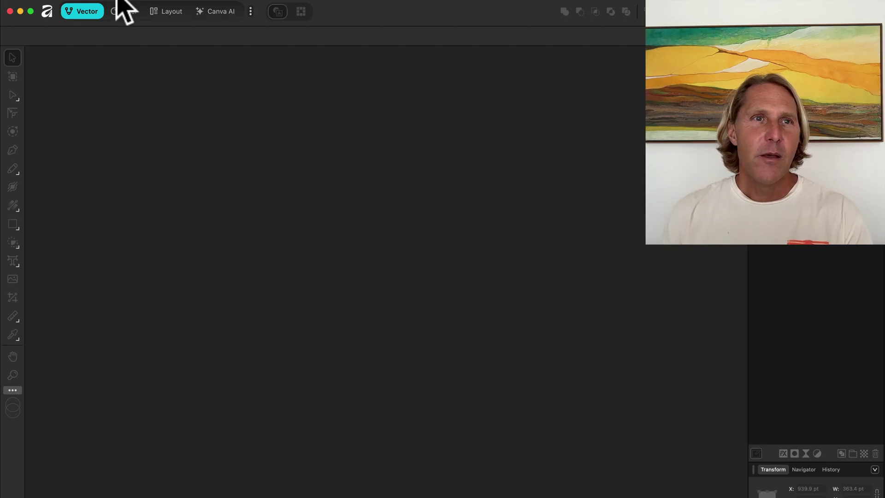
Open the HOWDY-01.afdesign template from the AFFINITY TEMPLATES folder.
{"action": "left_click", "coordinate": [73, 1]}
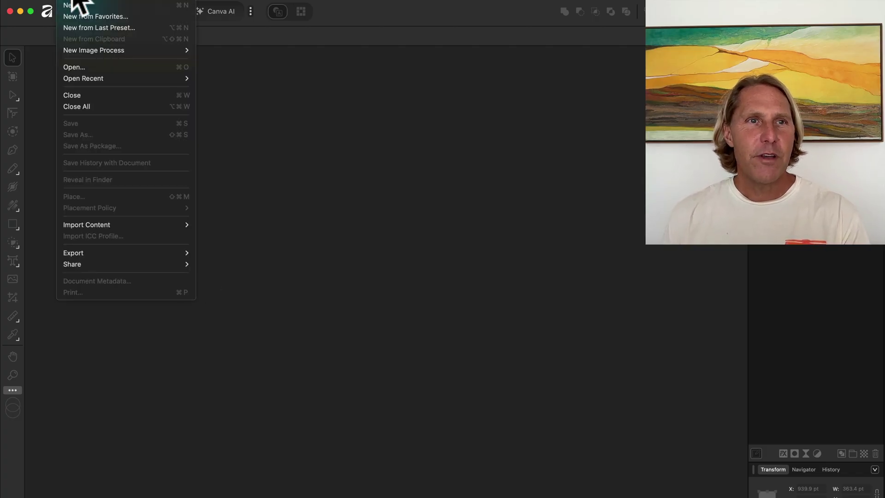
{"action": "left_click", "coordinate": [94, 67]}
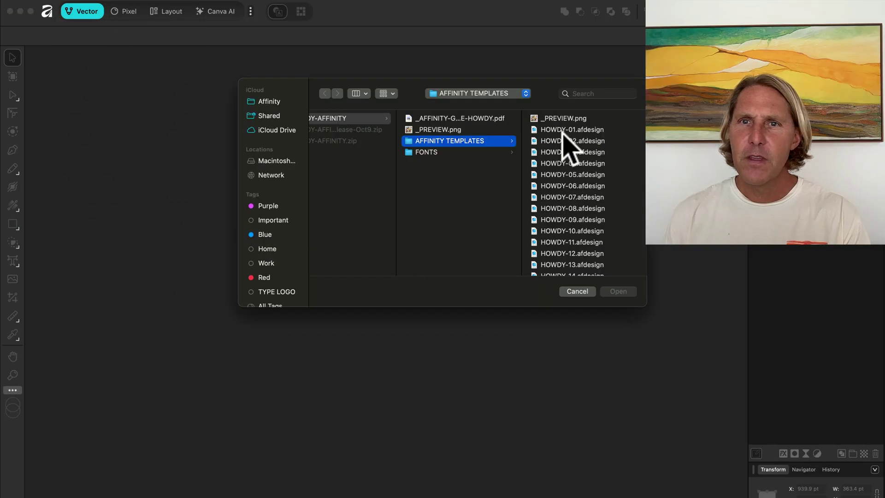
{"action": "left_click", "coordinate": [562, 129]}
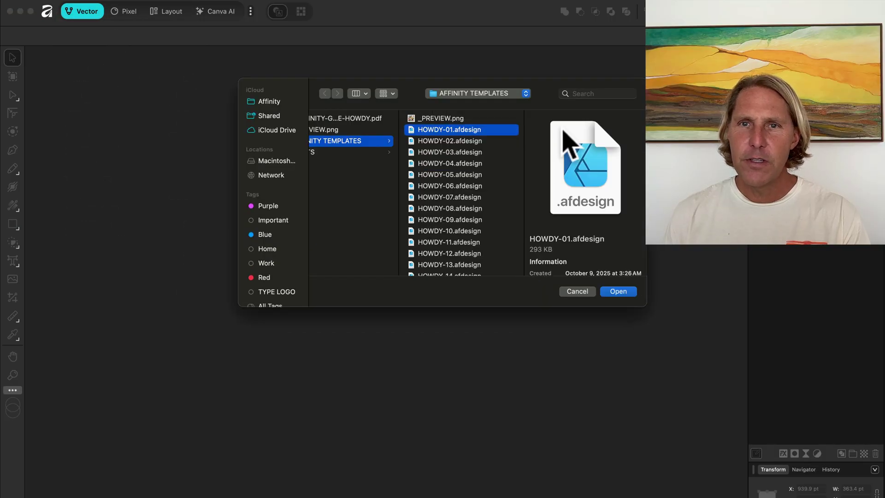
{"action": "left_click", "coordinate": [617, 291]}
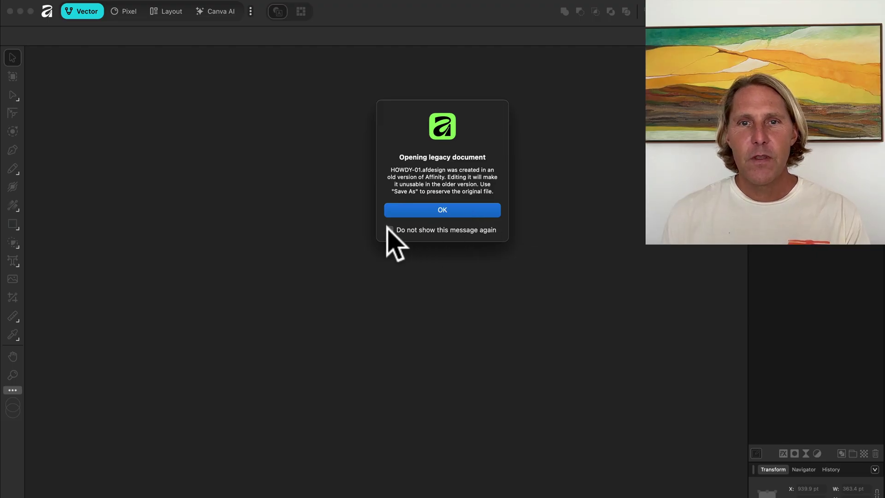
Dismiss the legacy warning and retype the HOWDY! headline as AFFINITY with the Artistic Text tool.
{"action": "left_click", "coordinate": [421, 209]}
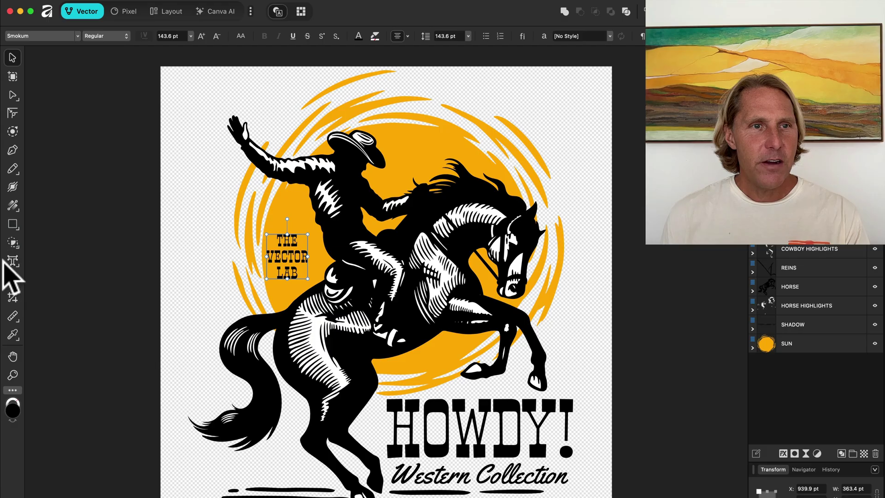
{"action": "left_click", "coordinate": [12, 260]}
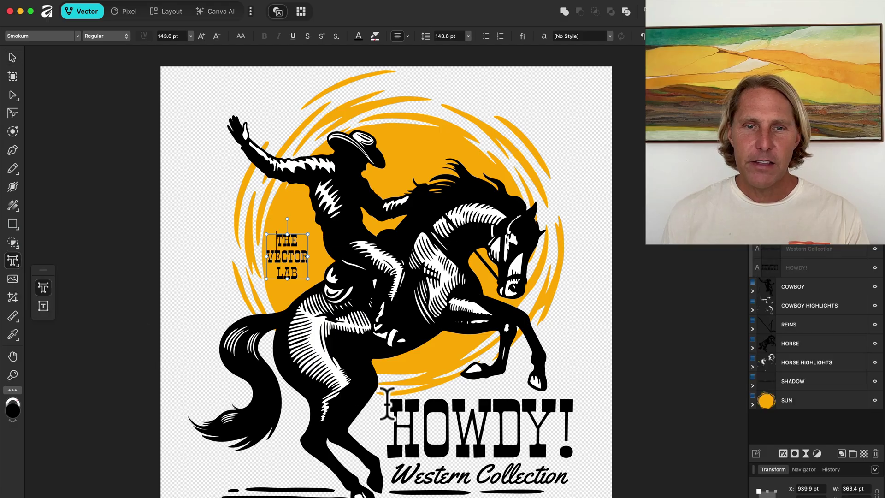
{"action": "left_click_drag", "start_coordinate": [386, 417], "coordinate": [607, 409]}
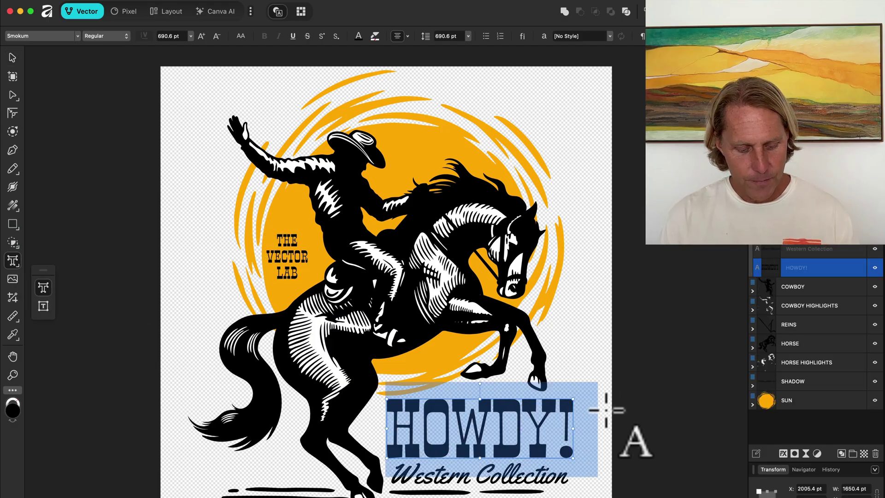
{"action": "type", "text": "AFFINITY"}
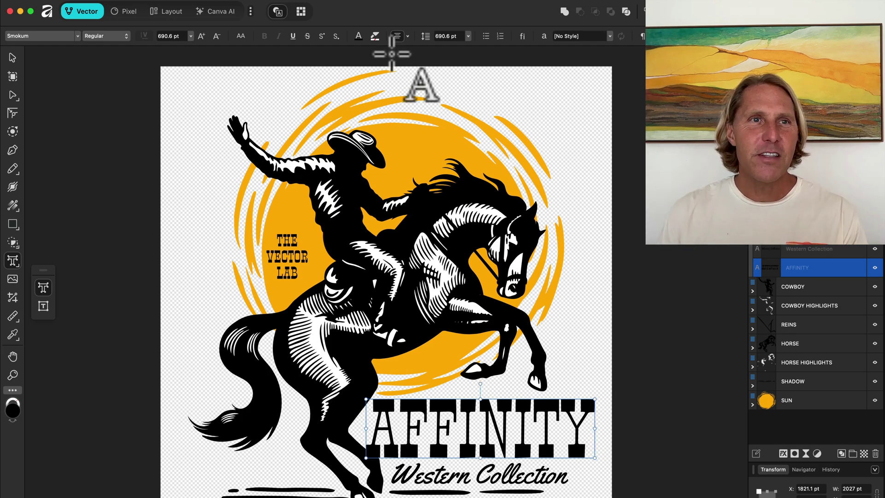
{"action": "left_click", "coordinate": [72, 2]}
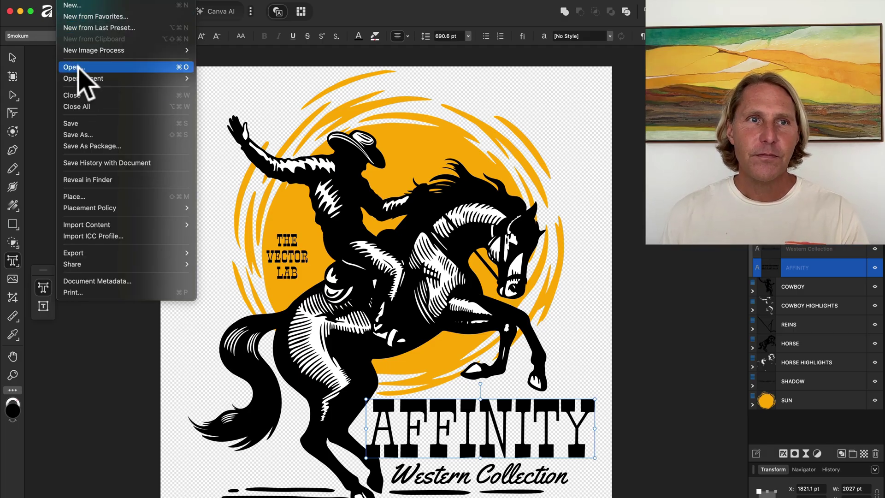
Open Untitled_Artwork 1411.psd from the Desktop folder.
{"action": "left_click", "coordinate": [78, 67]}
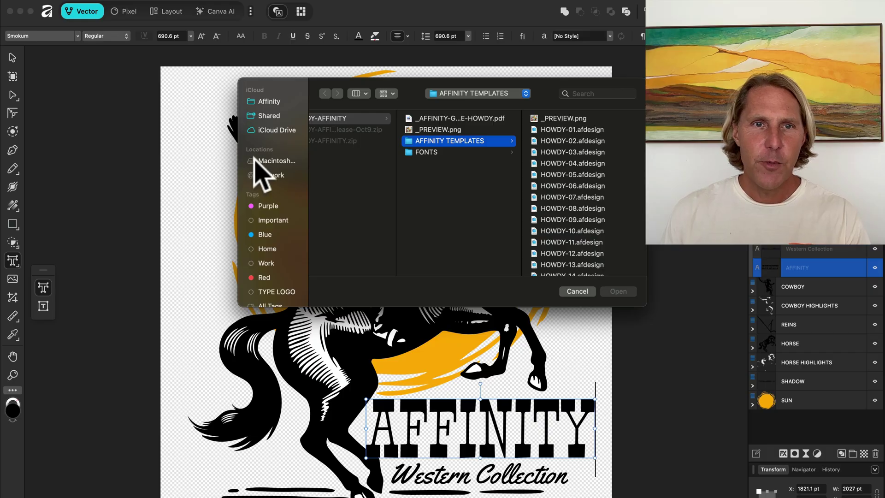
{"action": "scroll", "coordinate": [274, 211], "scroll_direction": "down", "scroll_amount": 5}
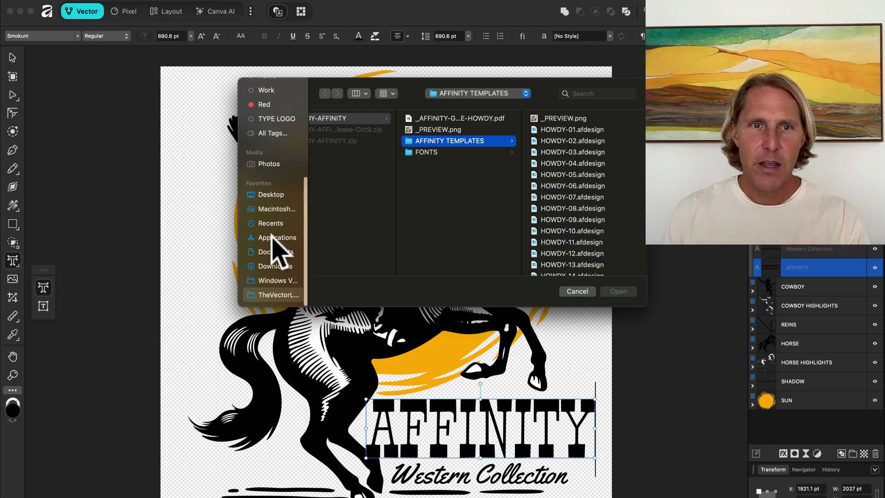
{"action": "left_click", "coordinate": [271, 196]}
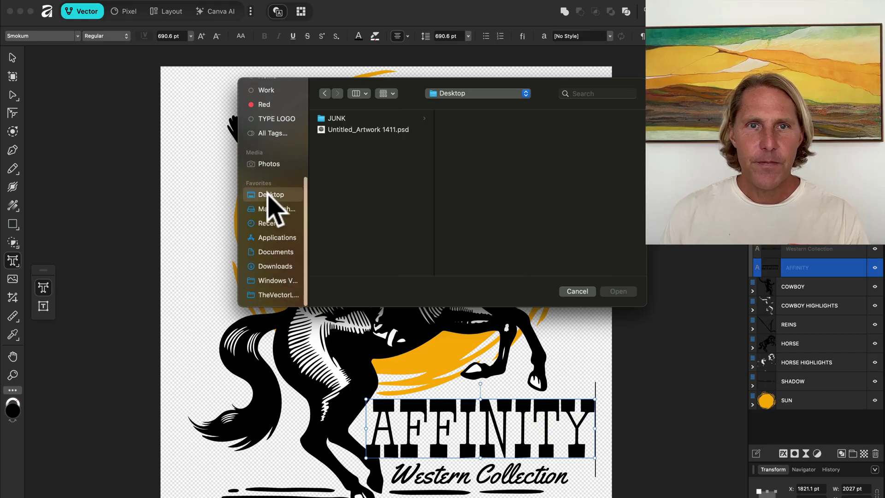
{"action": "left_click", "coordinate": [342, 128]}
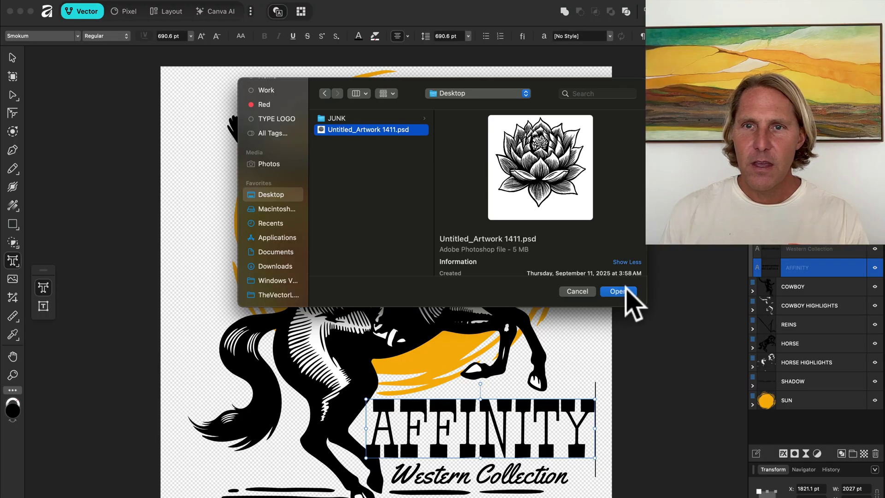
{"action": "left_click", "coordinate": [622, 292]}
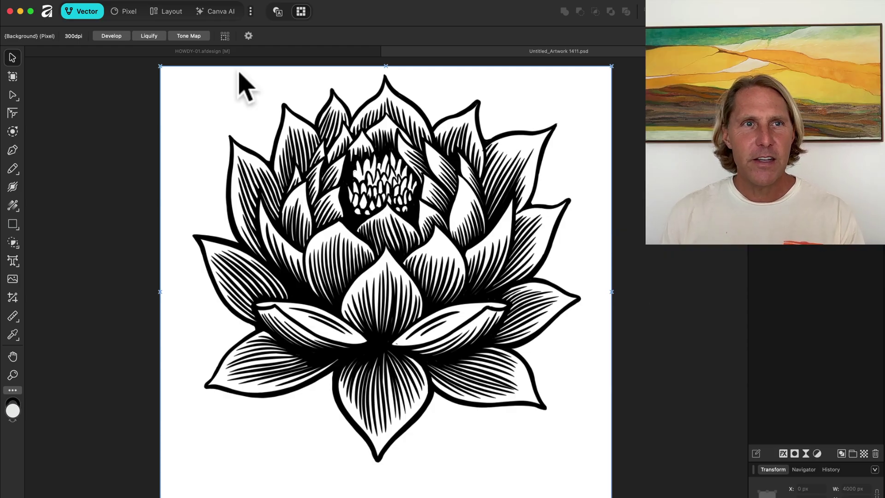
Start an Image Trace of the lotus and compare it to the original in split view.
{"action": "left_click", "coordinate": [186, 1]}
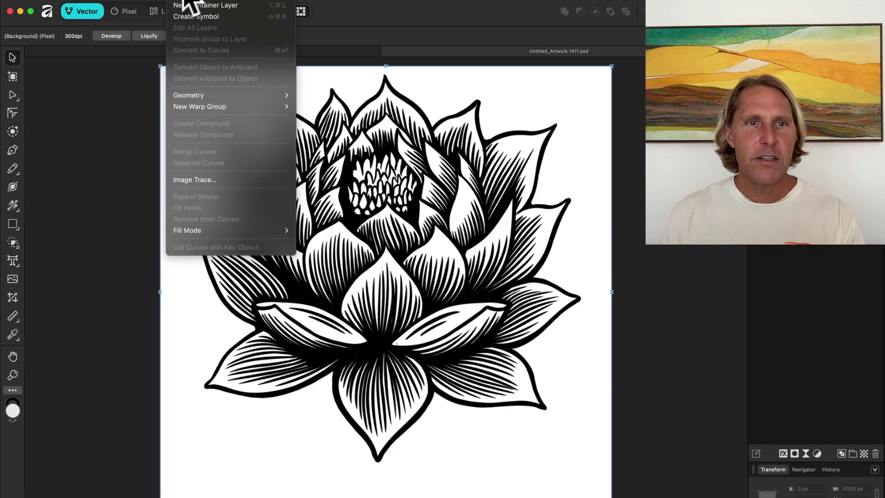
{"action": "left_click", "coordinate": [205, 179]}
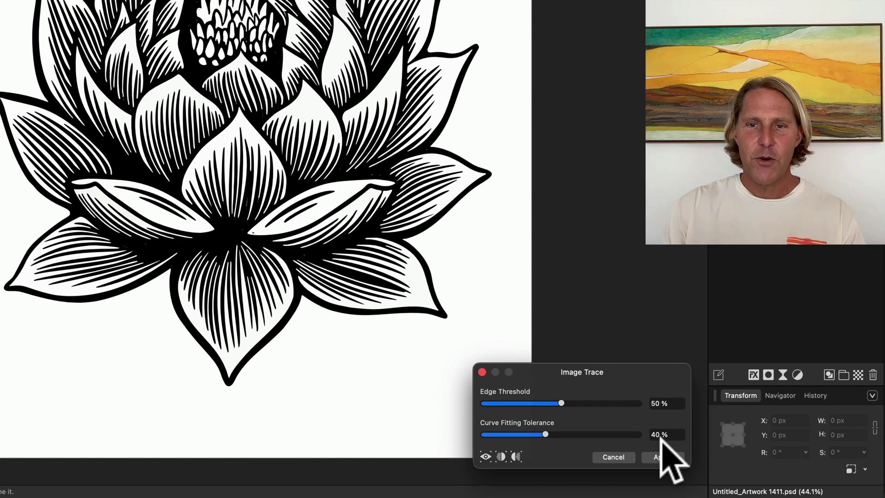
{"action": "left_click", "coordinate": [500, 457]}
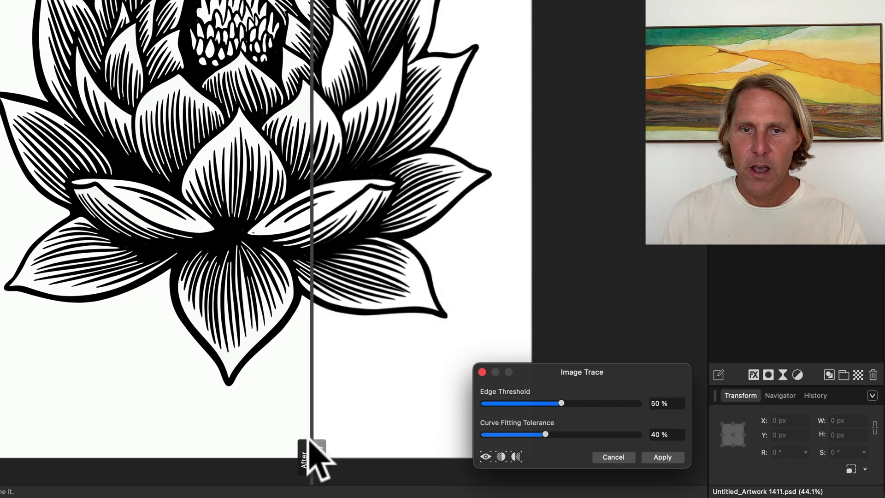
{"action": "left_click_drag", "start_coordinate": [316, 453], "coordinate": [371, 420]}
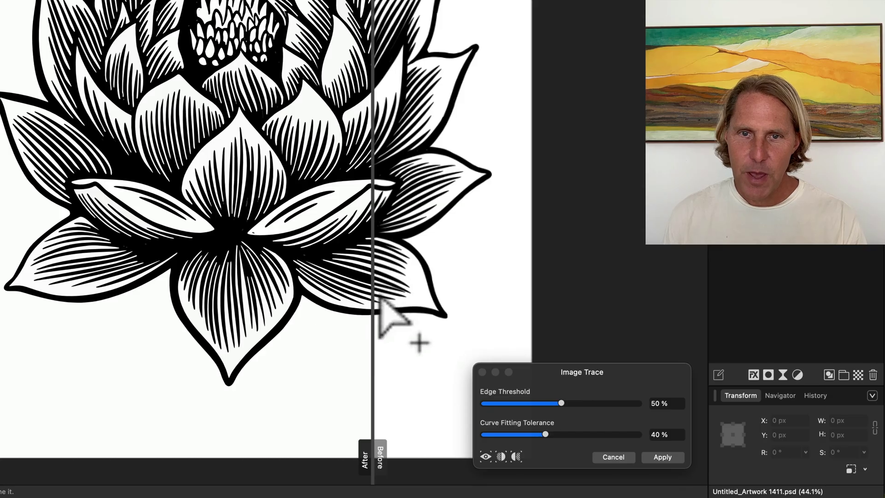
{"action": "mouse_move", "coordinate": [380, 446]}
{"action": "left_mouse_down"}
{"action": "mouse_move", "coordinate": [341, 441]}
{"action": "mouse_move", "coordinate": [367, 441]}
{"action": "left_mouse_up"}
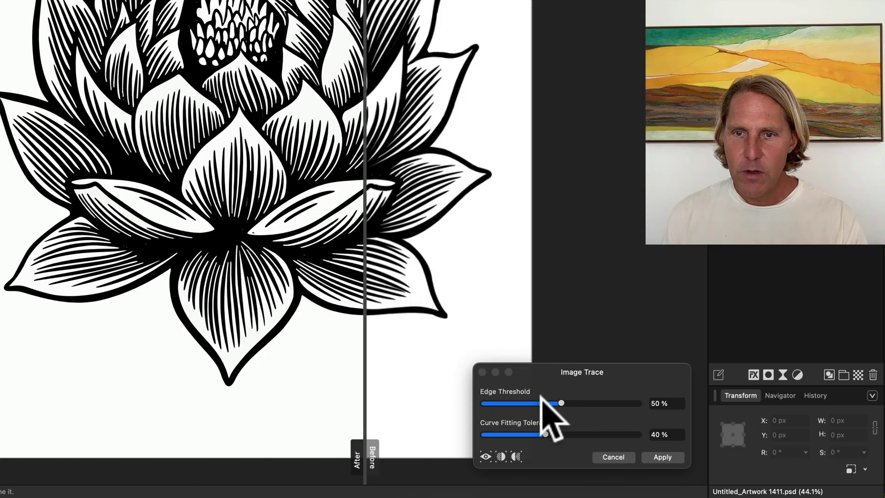
Set Edge Threshold and Curve Fitting Tolerance both to 15%.
{"action": "left_click", "coordinate": [504, 403]}
{"action": "left_click", "coordinate": [505, 434]}
{"action": "left_click_drag", "start_coordinate": [507, 430], "coordinate": [628, 437]}
{"action": "mouse_move", "coordinate": [504, 404]}
{"action": "left_mouse_down"}
{"action": "mouse_move", "coordinate": [622, 401]}
{"action": "mouse_move", "coordinate": [504, 405]}
{"action": "left_mouse_up"}
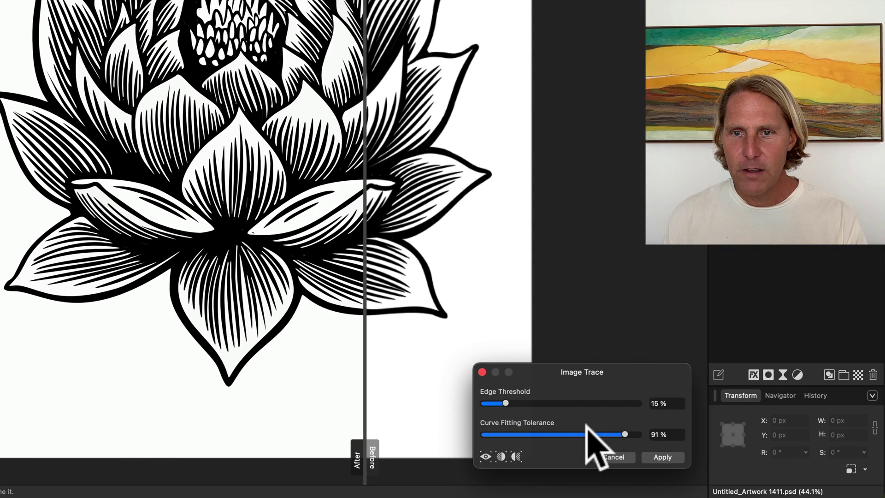
{"action": "left_click_drag", "start_coordinate": [624, 433], "coordinate": [505, 433]}
Compare the 15% trace against the original in split view and apply it.
{"action": "left_click", "coordinate": [362, 449]}
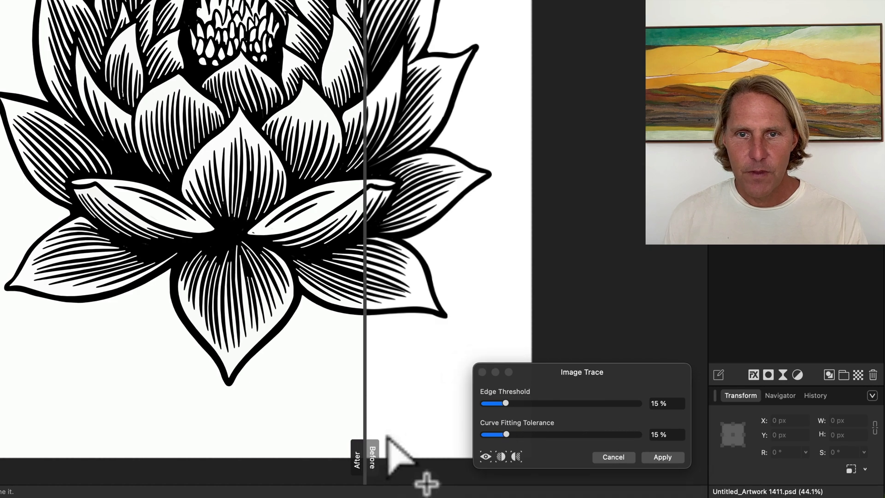
{"action": "left_click_drag", "start_coordinate": [374, 438], "coordinate": [358, 428]}
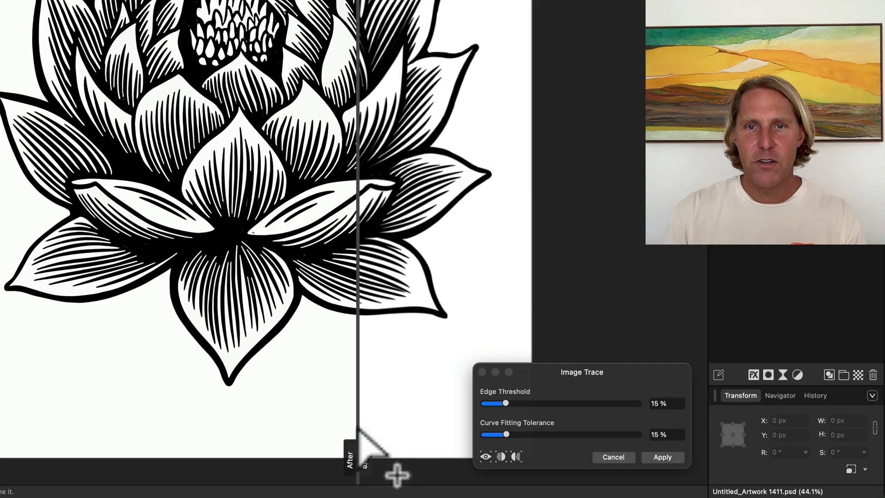
{"action": "left_click", "coordinate": [660, 457]}
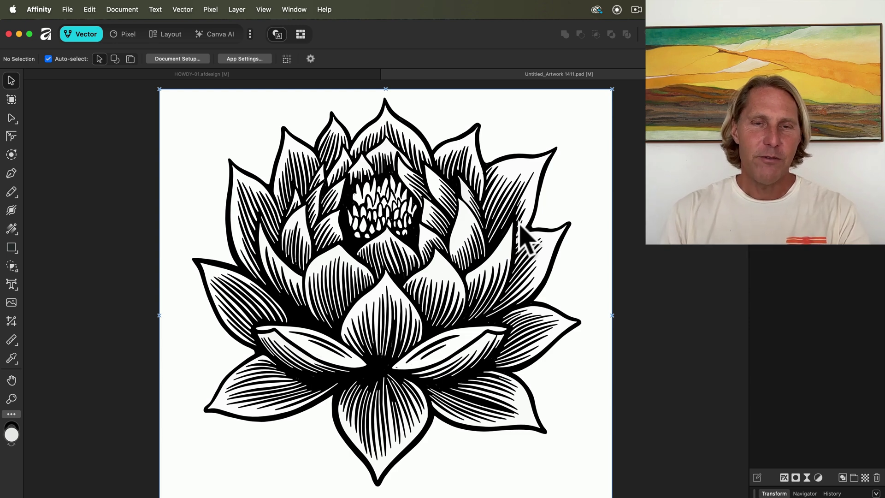
Preview the VERTICAL LINES, BOOGIE TIME, BIG APPLE, BRIGHTON and VANLIFE textures one at a time.
{"action": "left_click", "coordinate": [628, 365]}
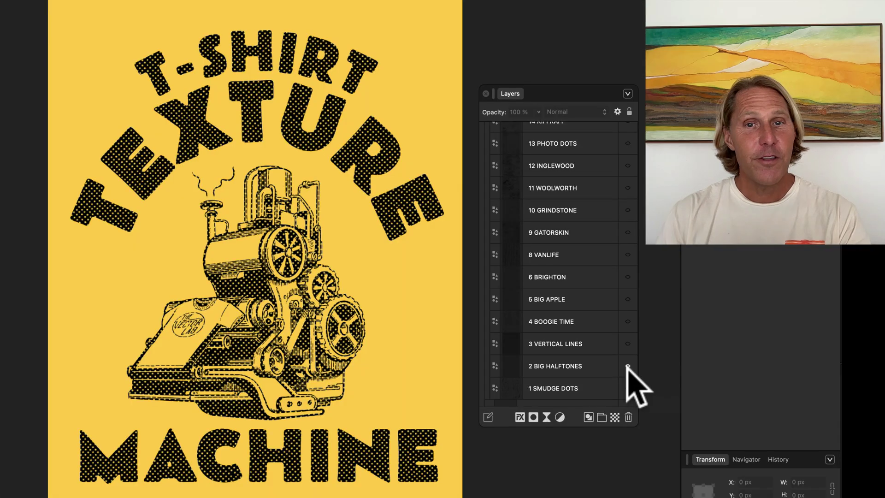
{"action": "left_click", "coordinate": [628, 366]}
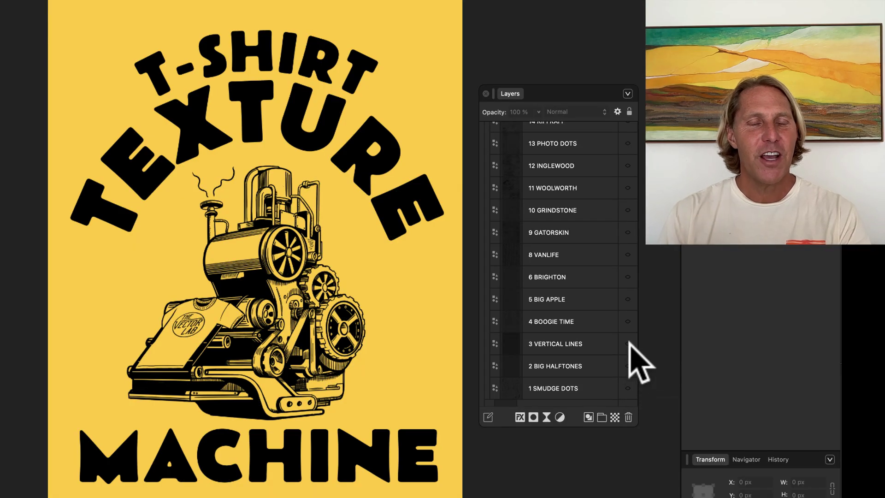
{"action": "left_click", "coordinate": [628, 343]}
{"action": "left_click", "coordinate": [628, 343]}
{"action": "left_click", "coordinate": [628, 321]}
{"action": "left_click", "coordinate": [628, 322]}
{"action": "left_click", "coordinate": [626, 299]}
{"action": "left_click", "coordinate": [627, 299]}
{"action": "left_click", "coordinate": [626, 275]}
{"action": "left_click", "coordinate": [626, 275]}
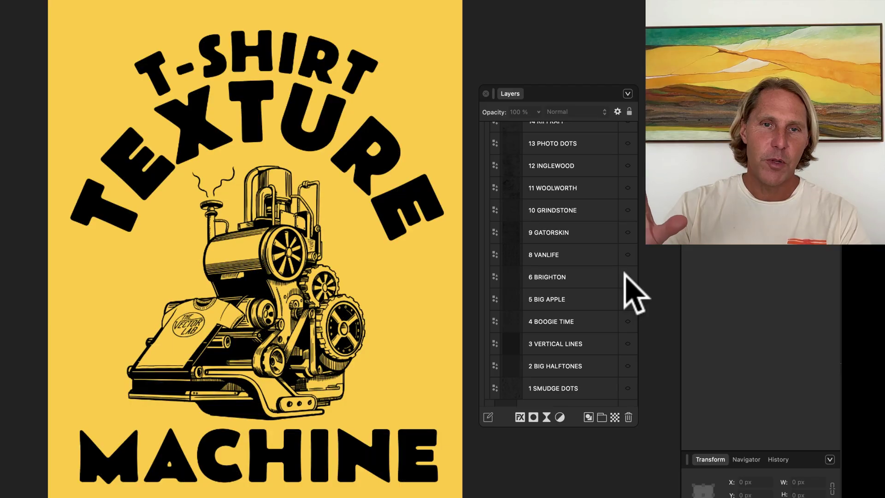
{"action": "left_click", "coordinate": [627, 255]}
{"action": "left_click", "coordinate": [626, 254]}
Preview GATORSKIN, GRINDSTONE, WOOLWORTH and INGLEWOOD, then leave the PHOTO DOTS texture visible.
{"action": "left_click", "coordinate": [626, 232]}
{"action": "left_click", "coordinate": [627, 232]}
{"action": "left_click", "coordinate": [626, 209]}
{"action": "left_click", "coordinate": [626, 210]}
{"action": "left_click", "coordinate": [627, 187]}
{"action": "left_click", "coordinate": [626, 188]}
{"action": "left_click", "coordinate": [627, 165]}
{"action": "left_click", "coordinate": [627, 166]}
{"action": "left_click", "coordinate": [627, 143]}
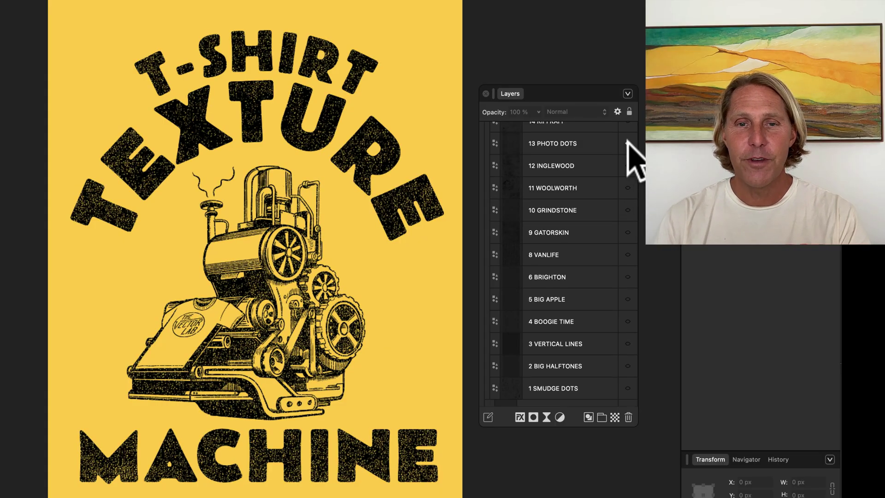